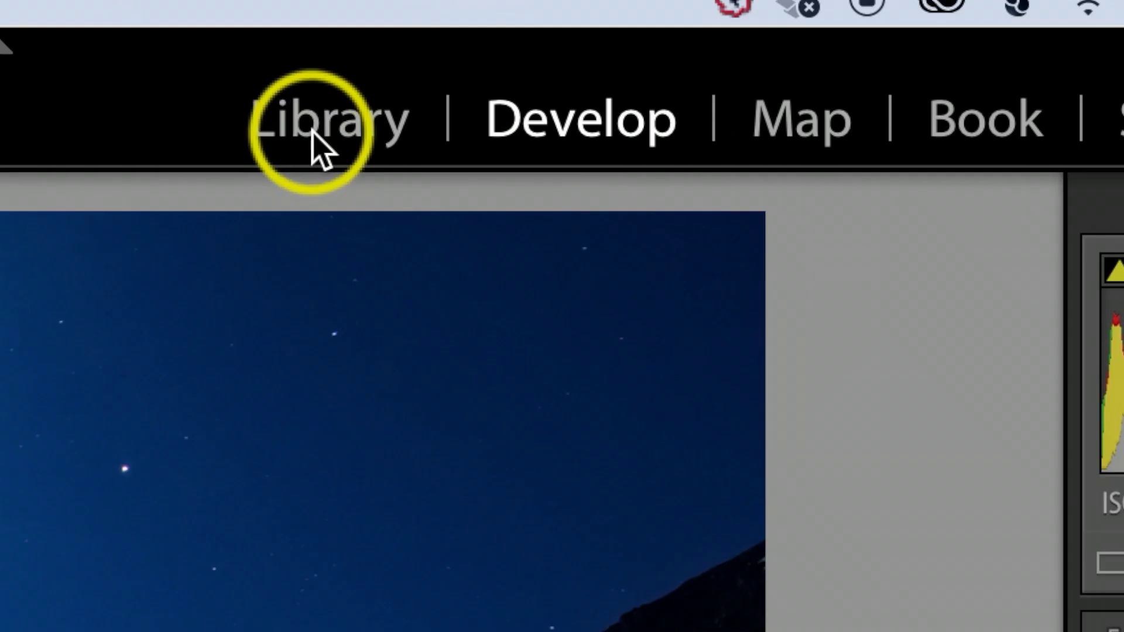
# - Return to the Library grid and select the Pass Lake Full Moon1.jpeg photo
pyautogui.click(660, 49)
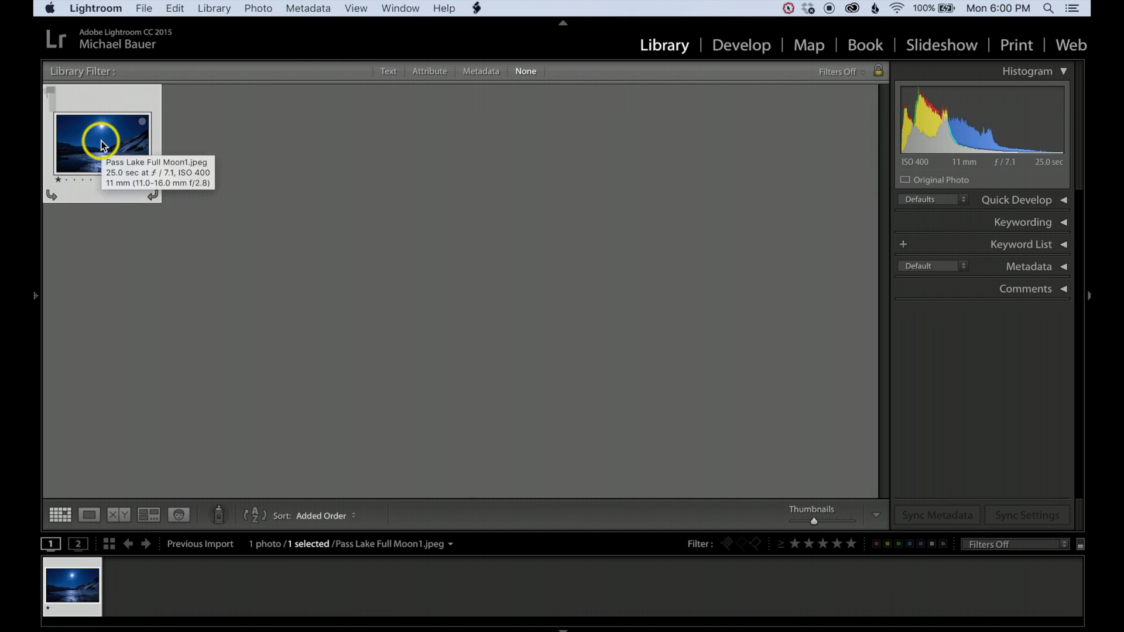
pyautogui.click(101, 145)
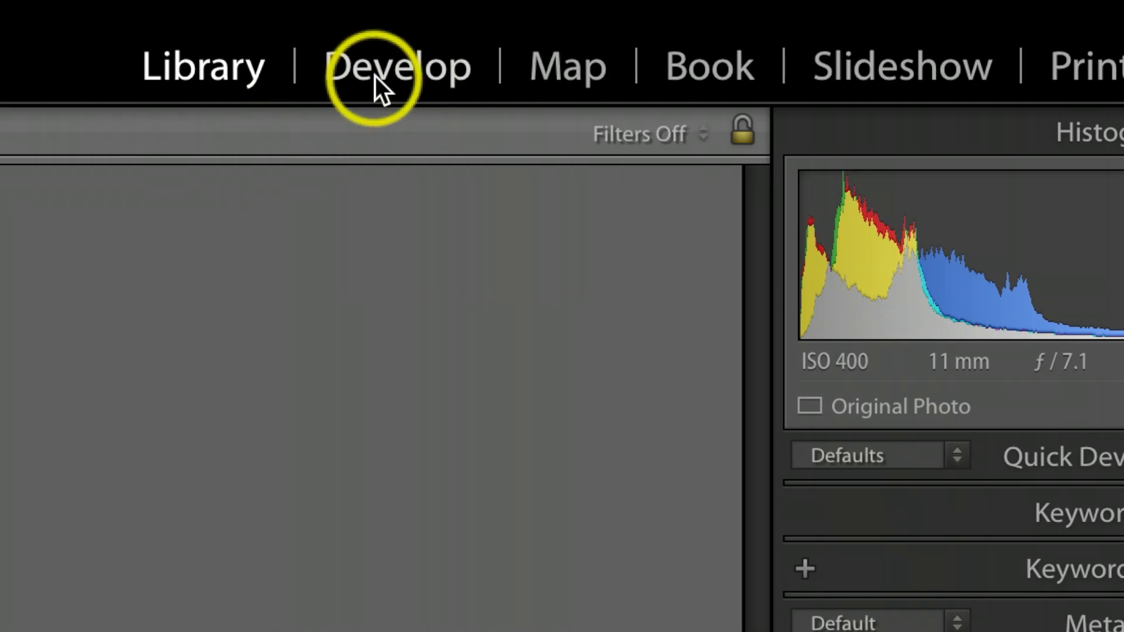
# - Open the moonlit lake photo in Develop with Crop Overlay and compare portrait and landscape orientation
pyautogui.click(732, 48)
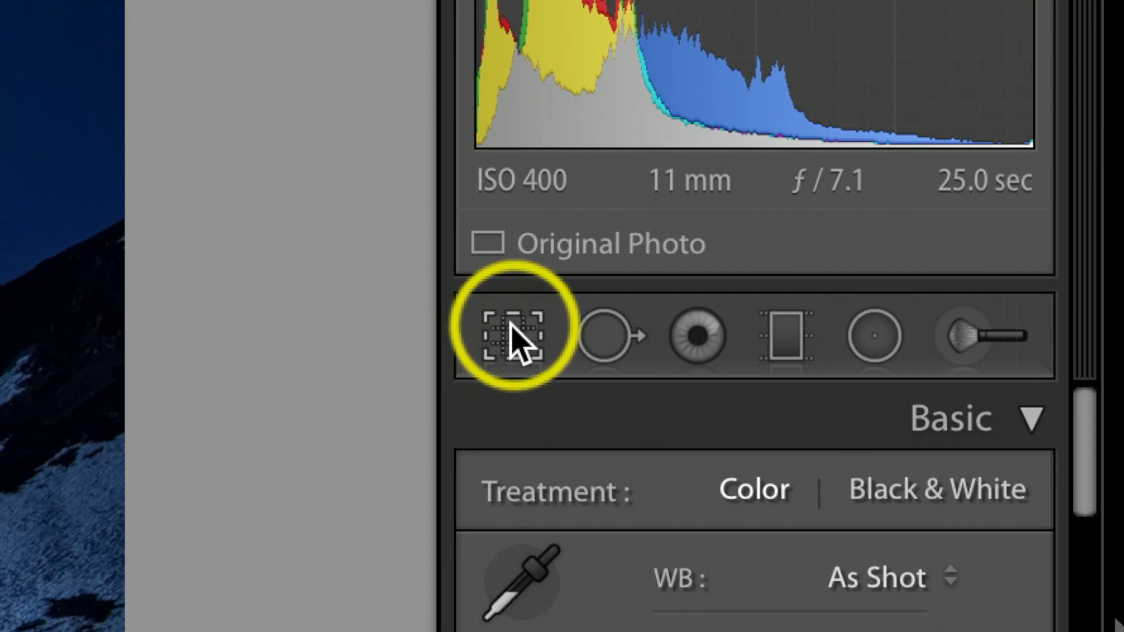
pyautogui.click(515, 333)
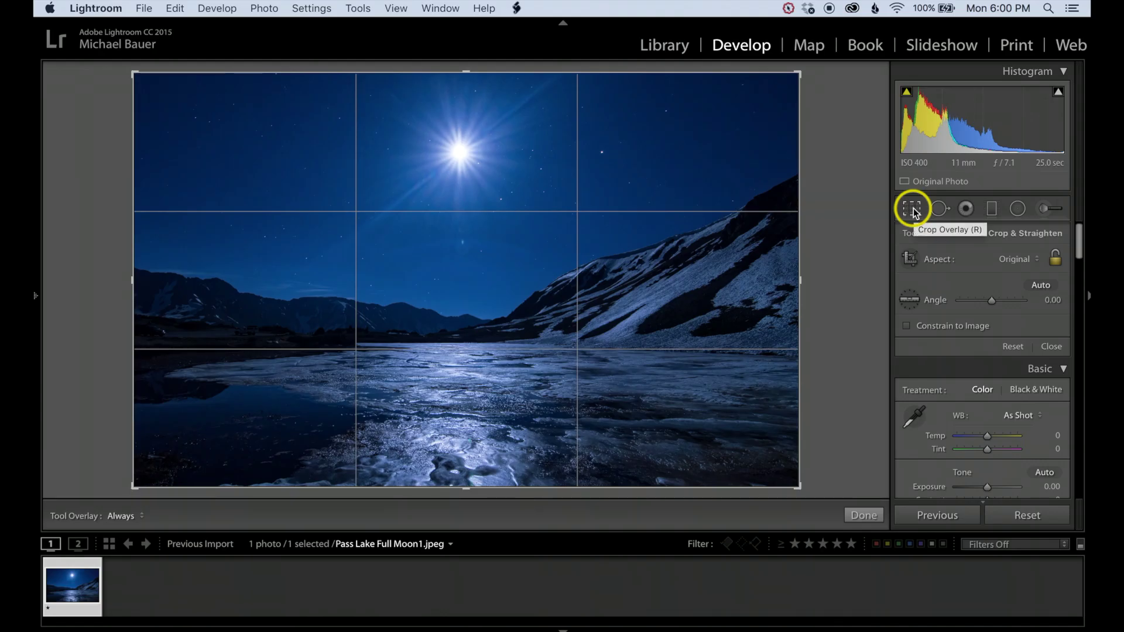
pyautogui.press('x')
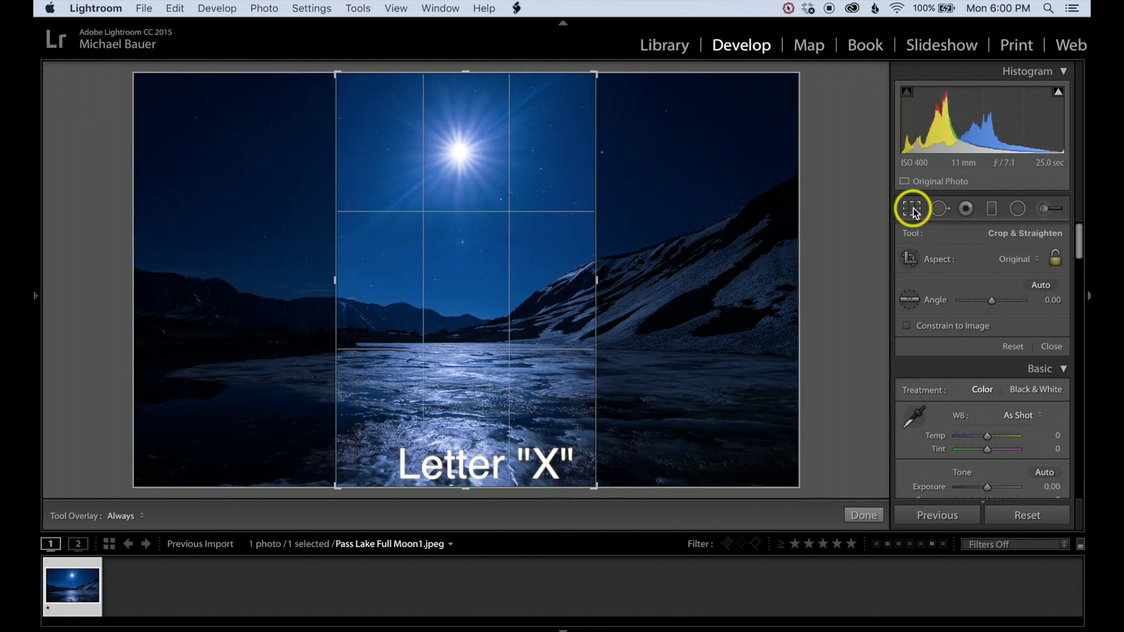
pyautogui.press('x')
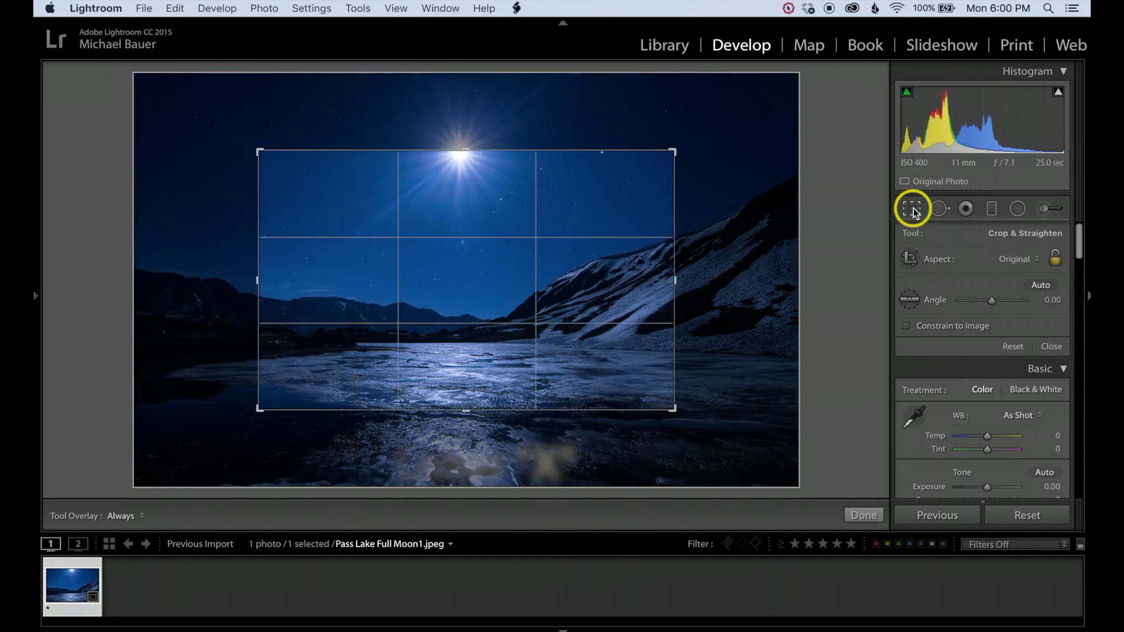
pyautogui.press('x')
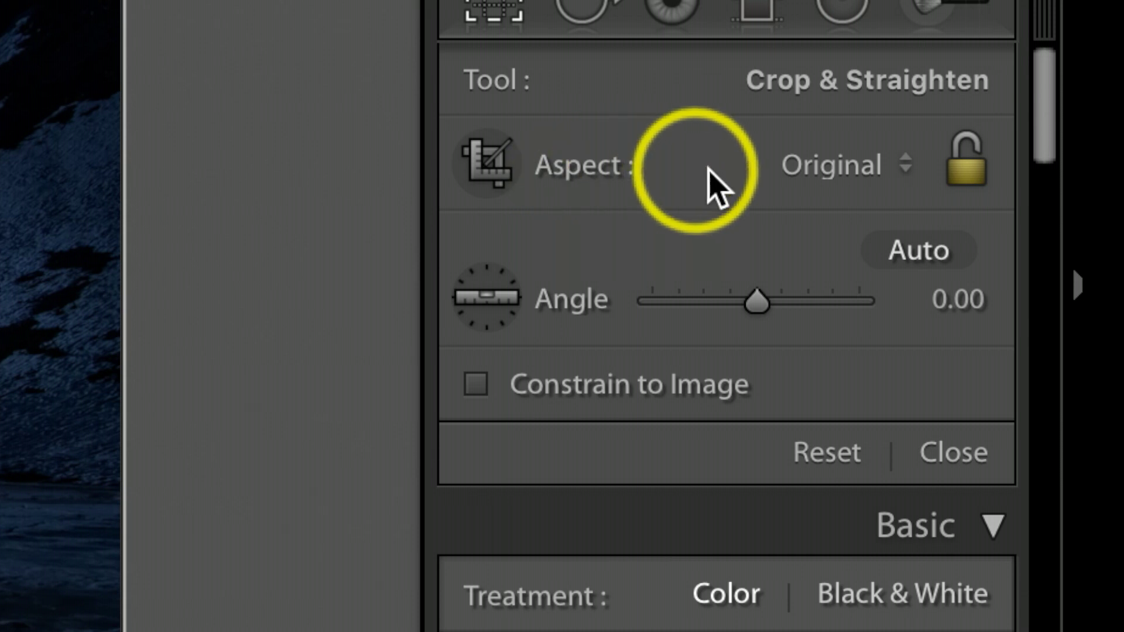
# - Lock the crop aspect ratio to 4 x 5 / 8 x 10
pyautogui.click(910, 167)
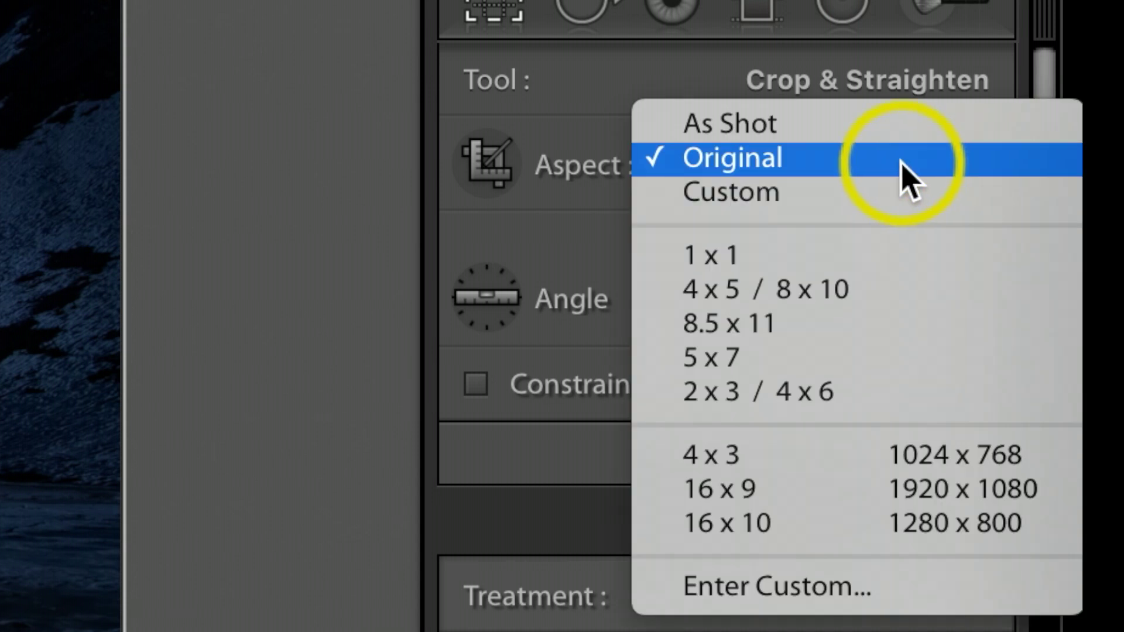
pyautogui.click(739, 299)
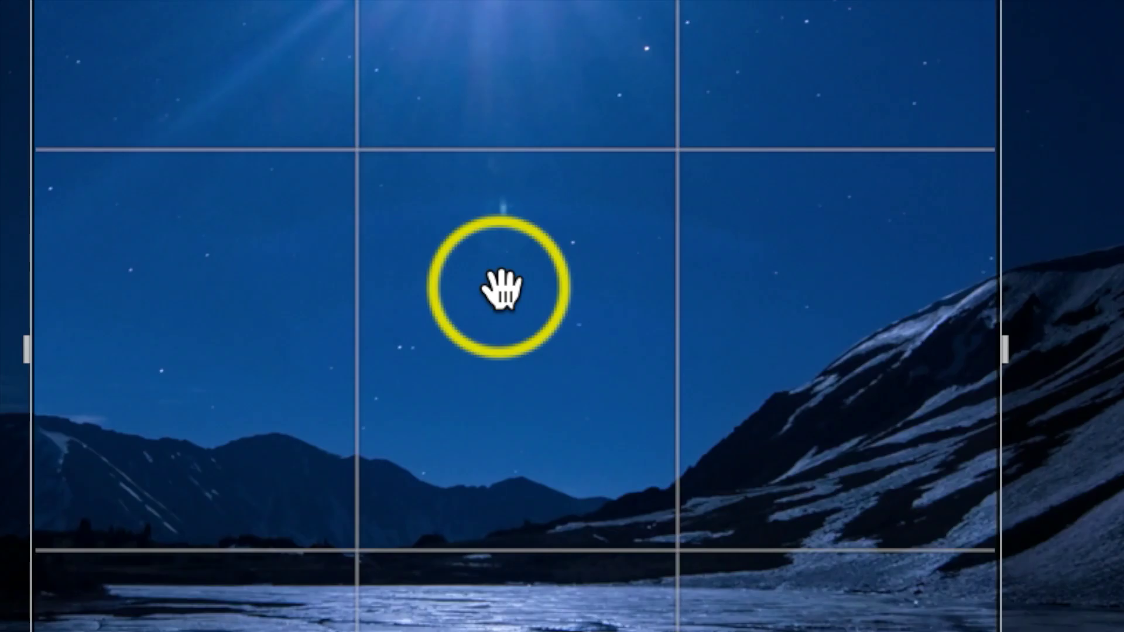
# - Reposition the photo inside the 4x5 crop so the moon sits upper-left
pyautogui.moveTo(490, 287); pyautogui.dragTo(186, 301)
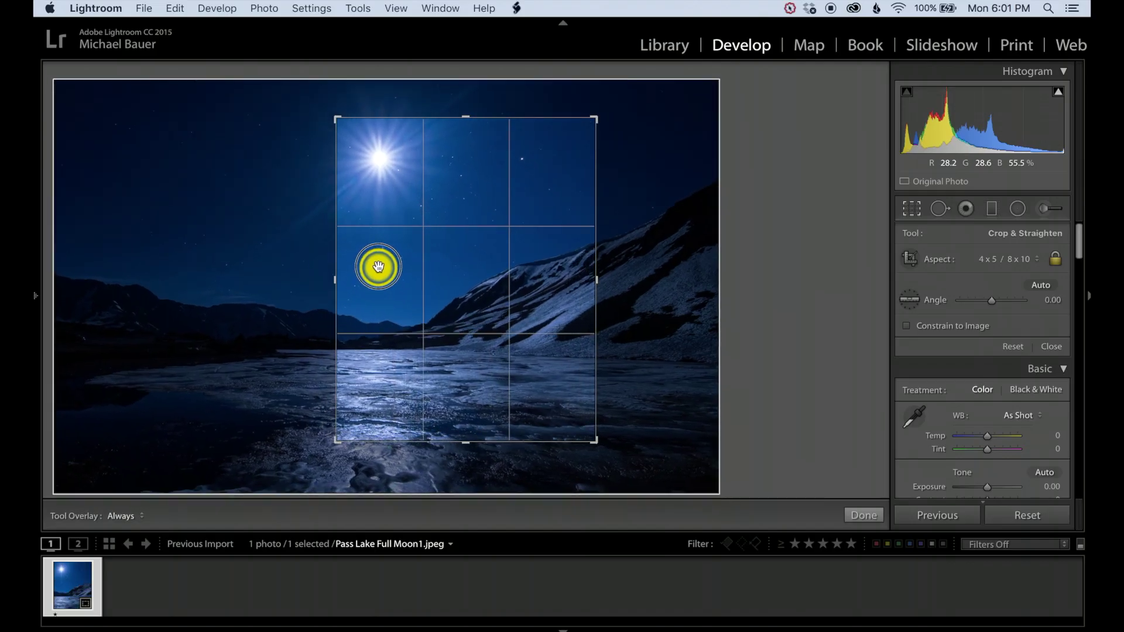
pyautogui.moveTo(378, 267)
pyautogui.mouseDown()
pyautogui.moveTo(377, 255)
pyautogui.moveTo(389, 275)
pyautogui.mouseUp()
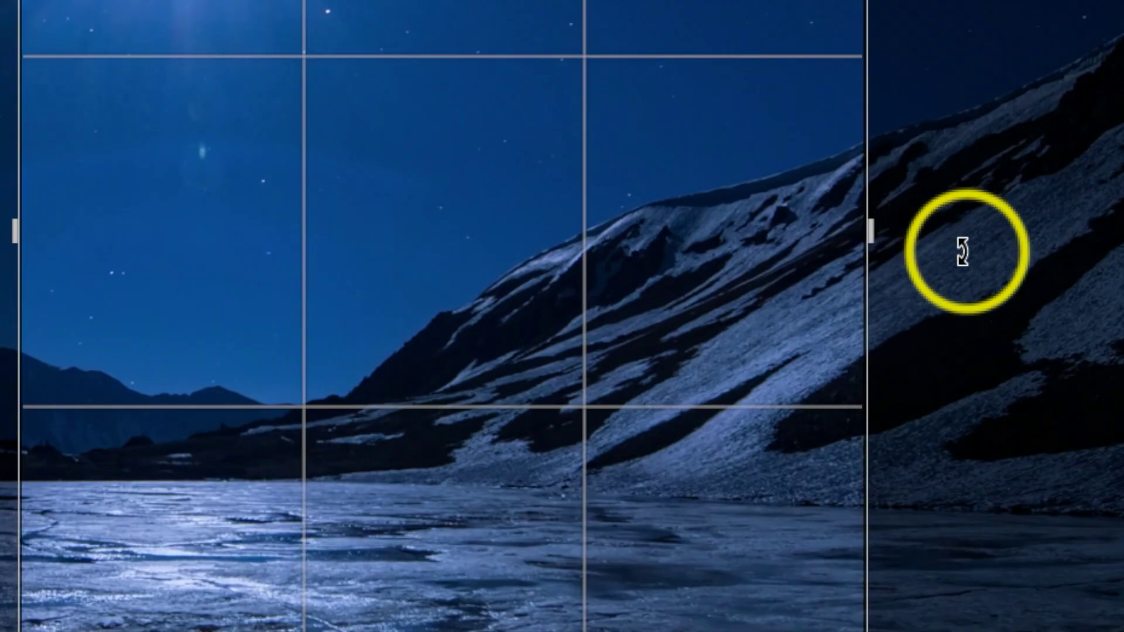
# - Straighten the photo slightly by rotating it under the crop, then apply the crop
pyautogui.moveTo(963, 252); pyautogui.dragTo(961, 244)
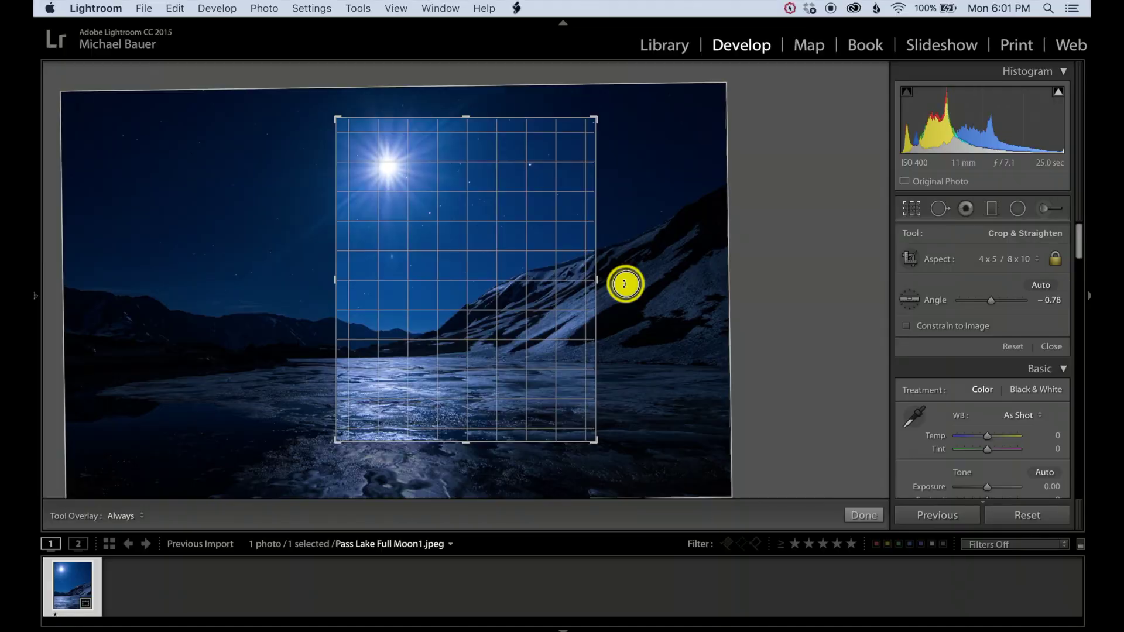
pyautogui.moveTo(623, 284); pyautogui.dragTo(623, 286)
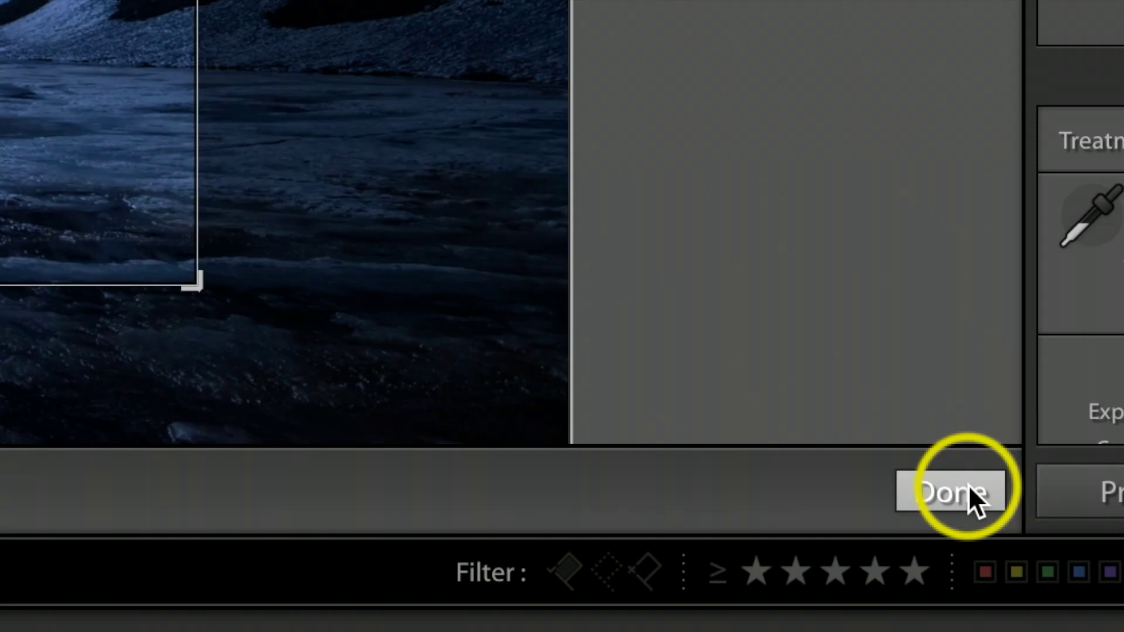
pyautogui.click(969, 486)
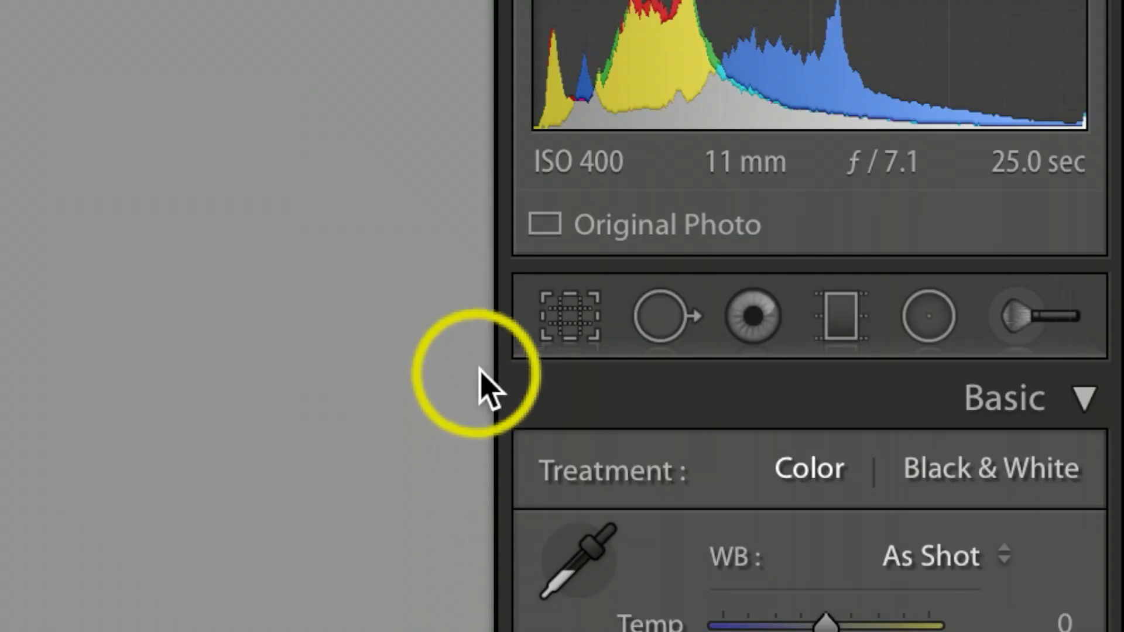
# - Reopen the crop, nudge the photo slightly left, and commit the 4x5 portrait crop
pyautogui.click(544, 319)
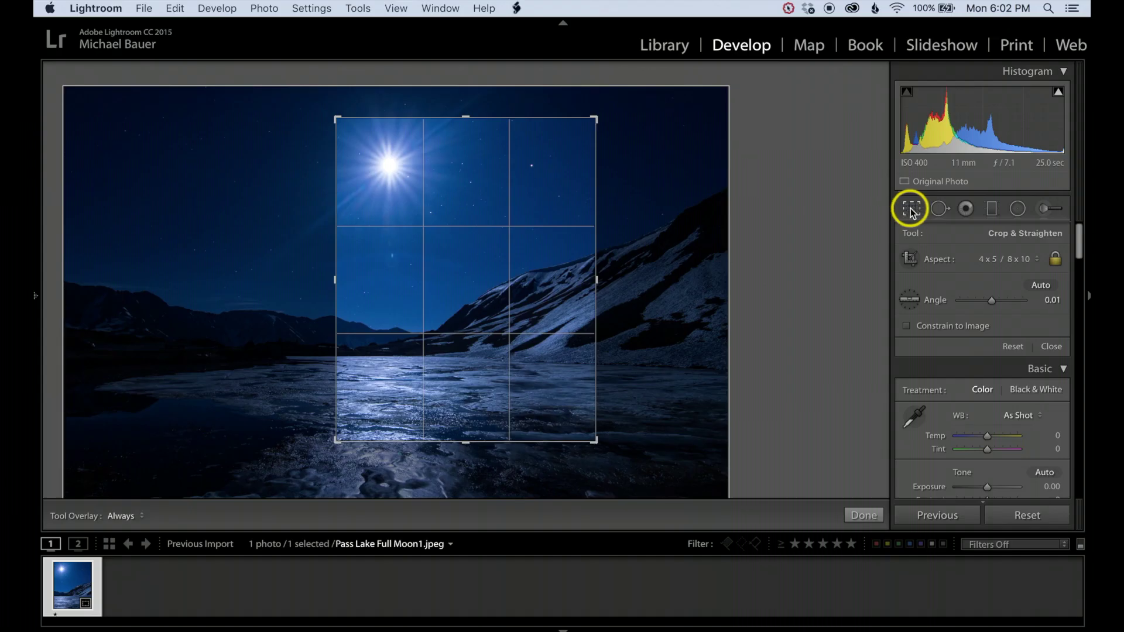
pyautogui.moveTo(486, 287); pyautogui.dragTo(474, 283)
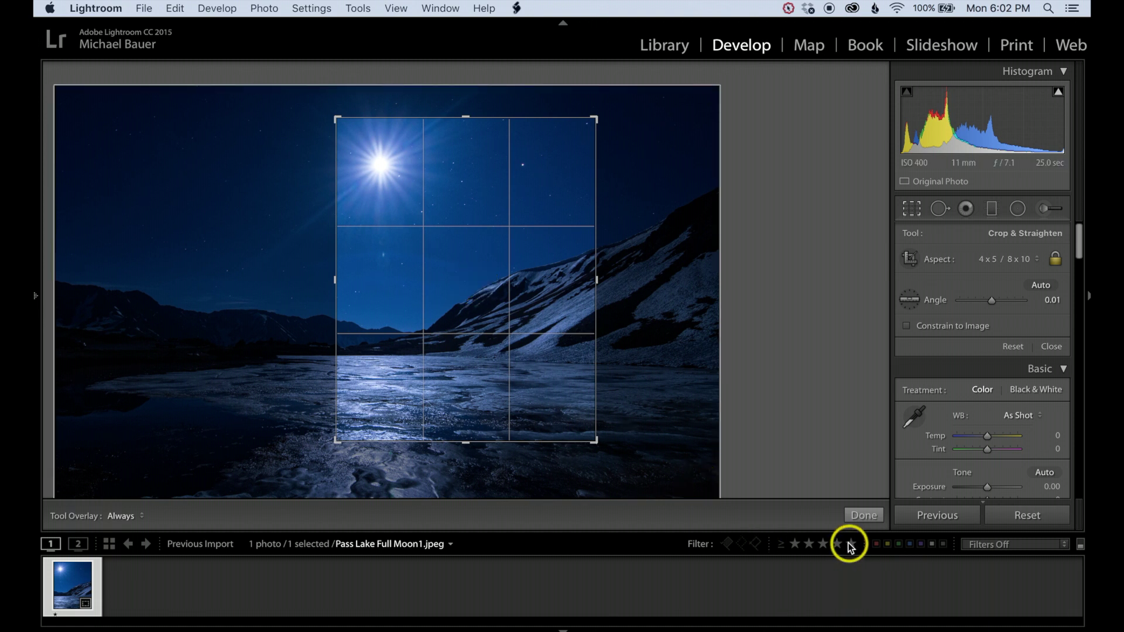
pyautogui.click(862, 516)
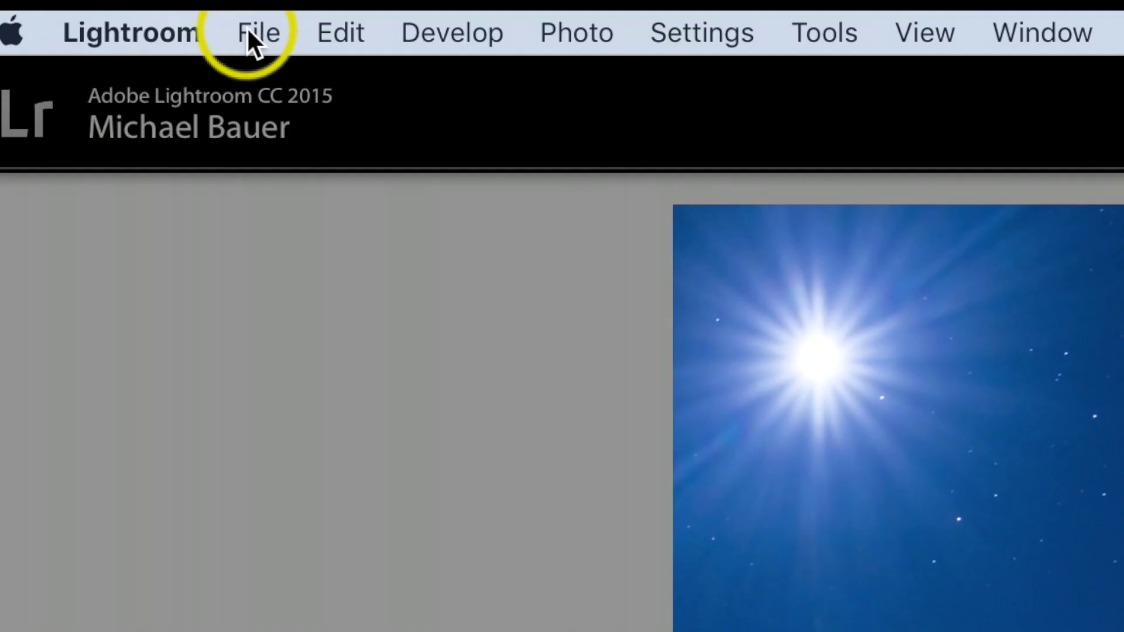
# - Open the Export One File dialog and set the export location to the Desktop
pyautogui.click(261, 30)
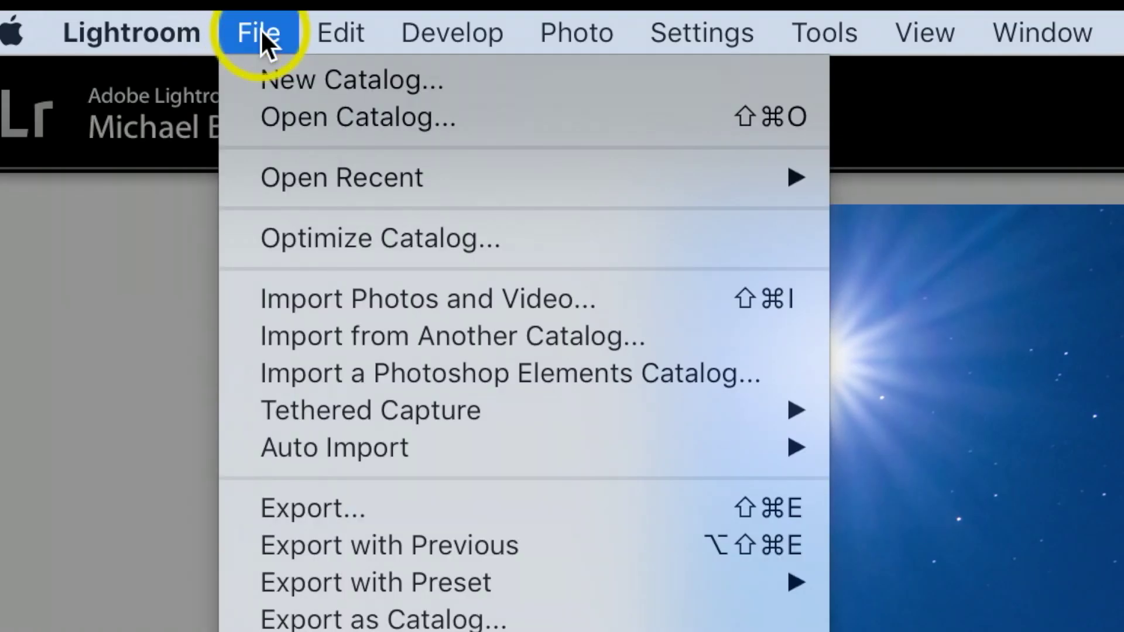
pyautogui.click(328, 508)
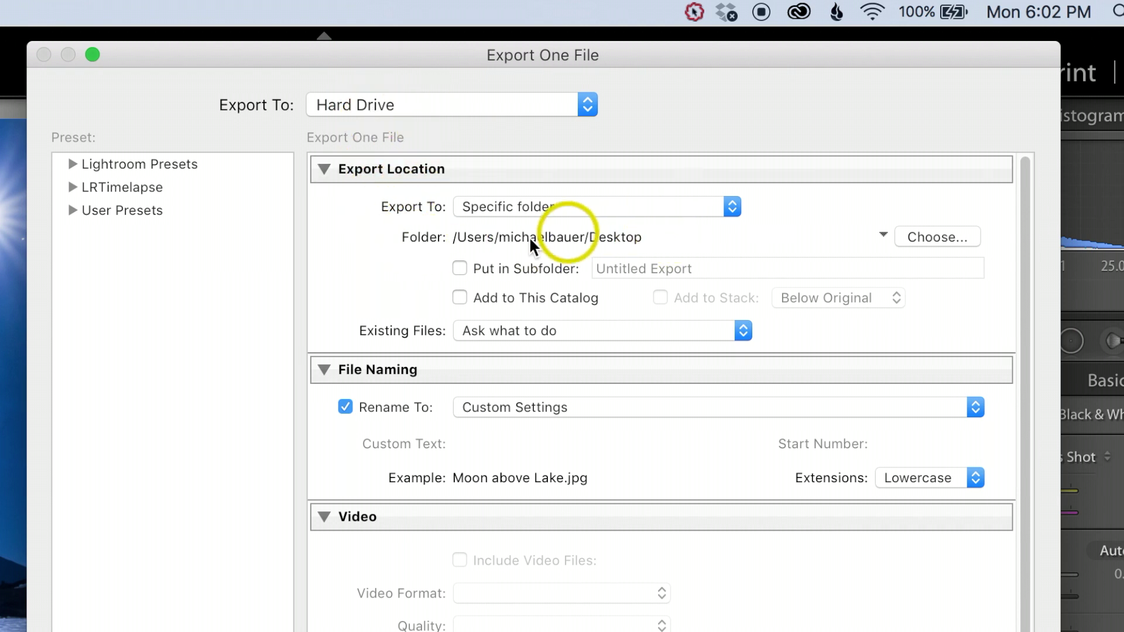
pyautogui.click(925, 239)
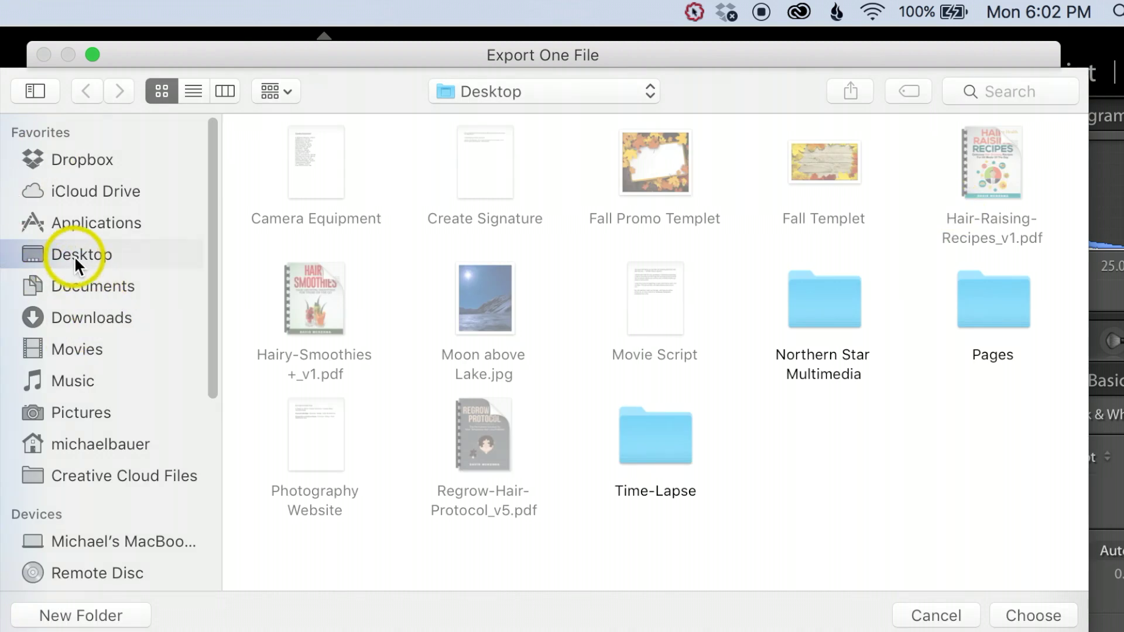
pyautogui.click(1032, 615)
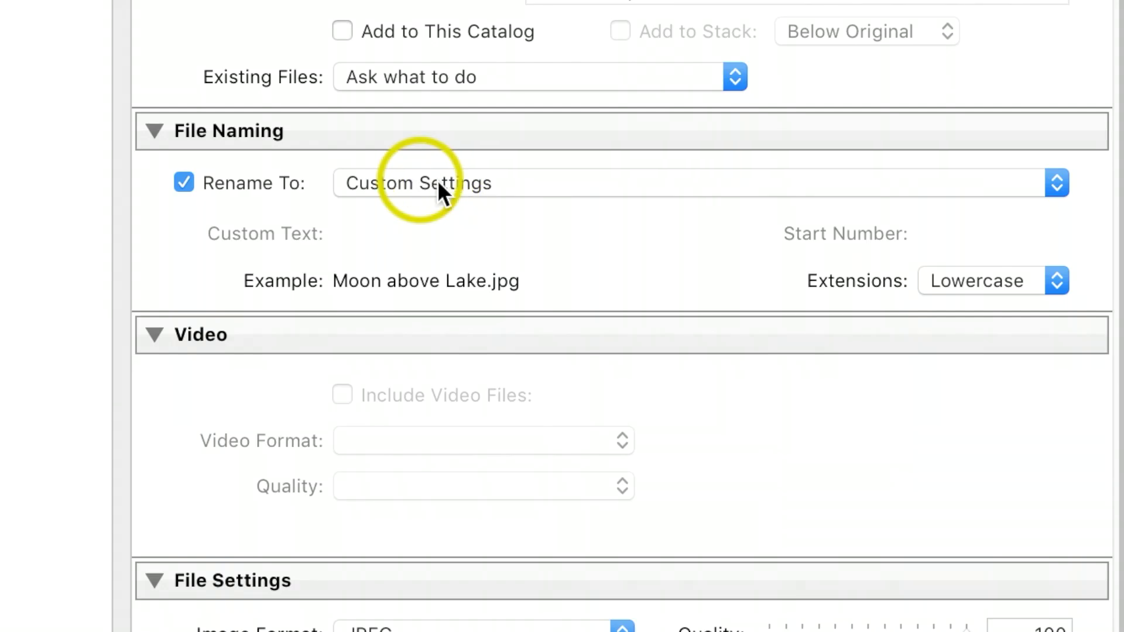
# - Replace the filename template text with 'Moonlit Night' so the file exports as Moonlit Night.jpg
pyautogui.click(683, 249)
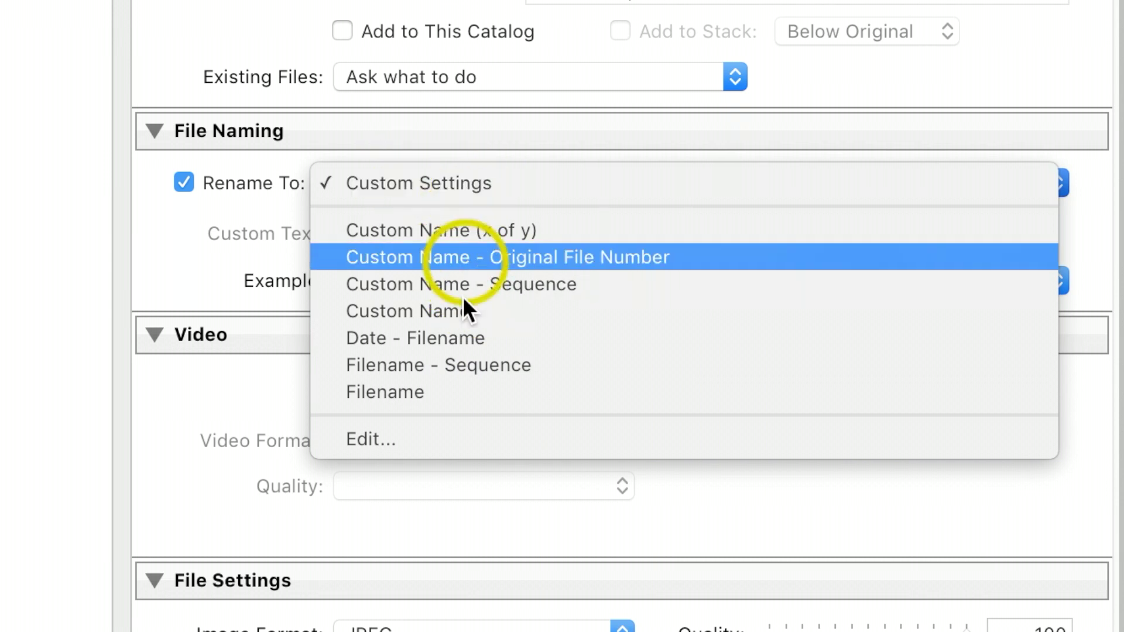
pyautogui.click(392, 441)
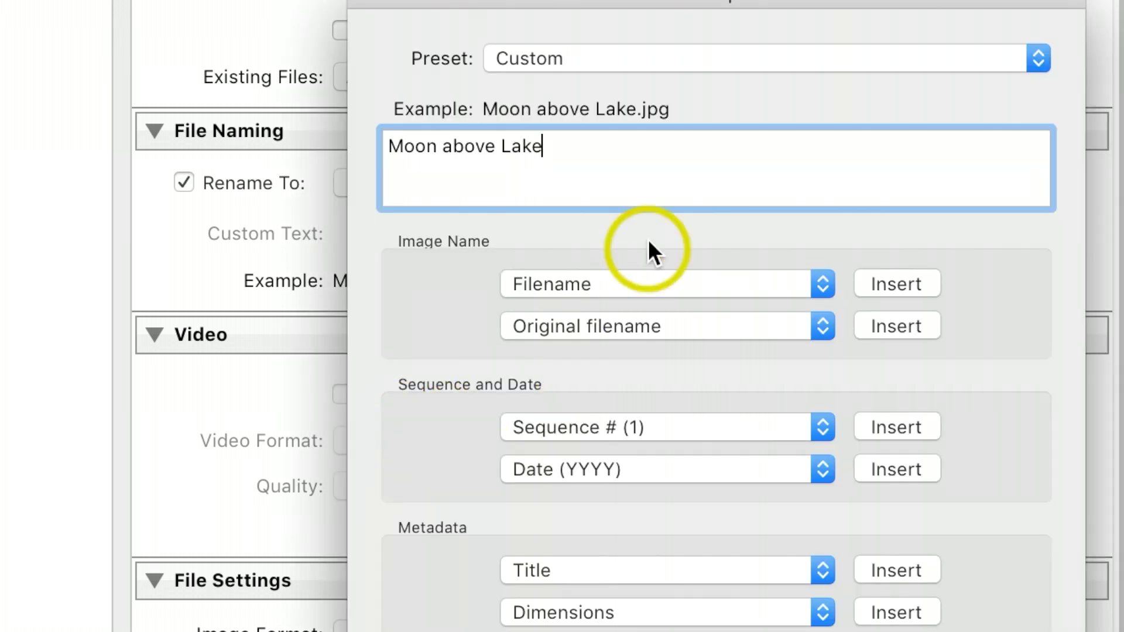
pyautogui.press('super+a')
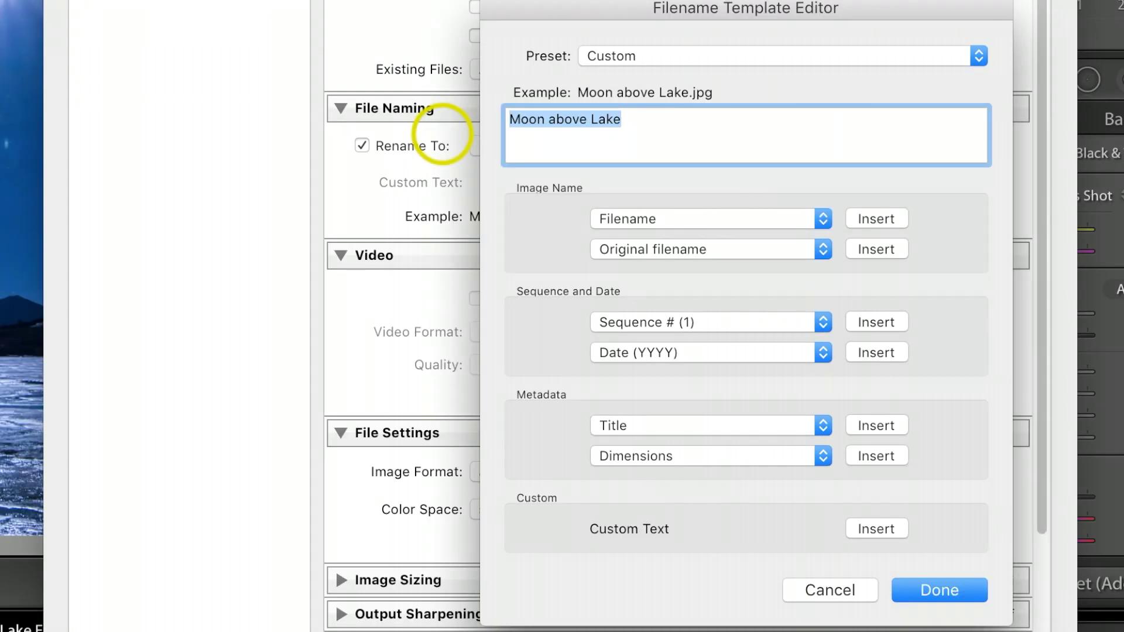
pyautogui.write('Moonlit Night')
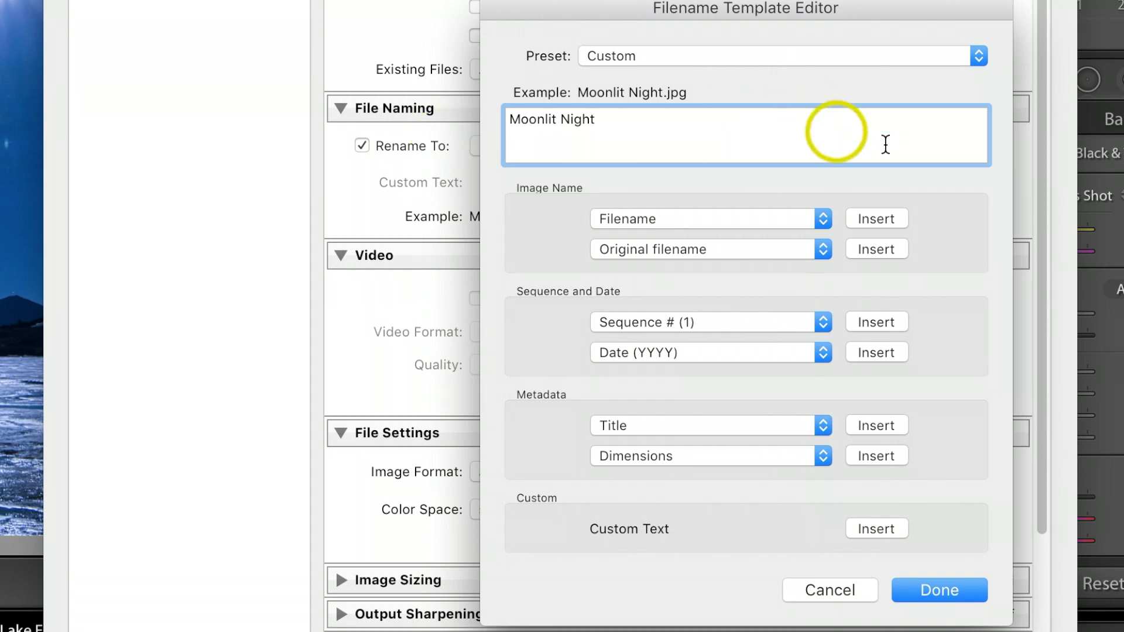
pyautogui.click(971, 589)
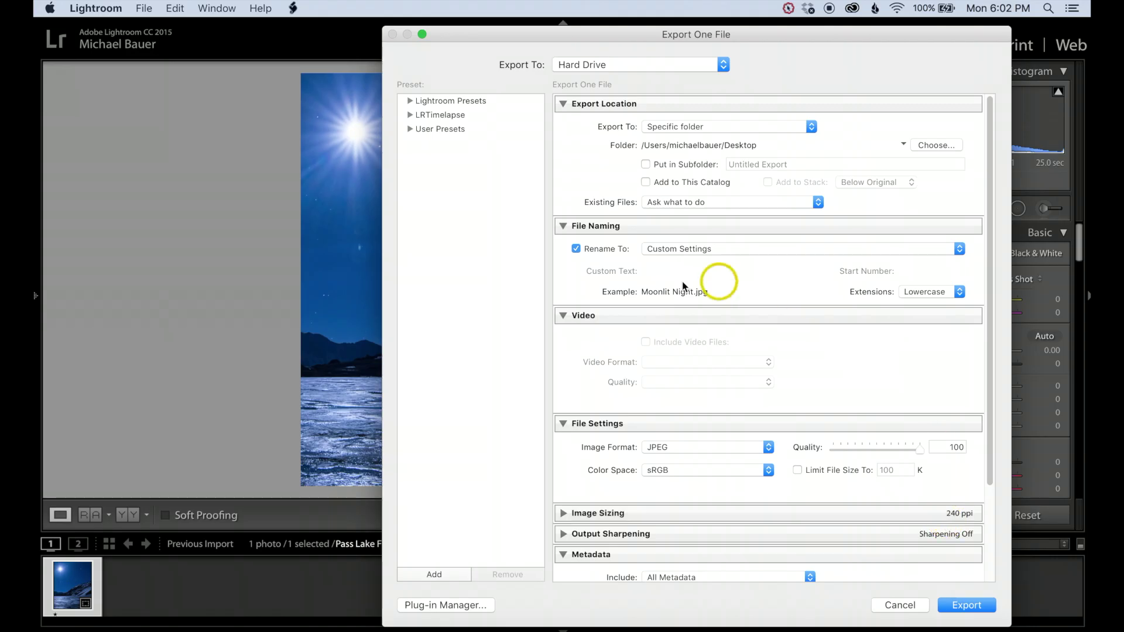
pyautogui.scroll(-5, 659, 279)
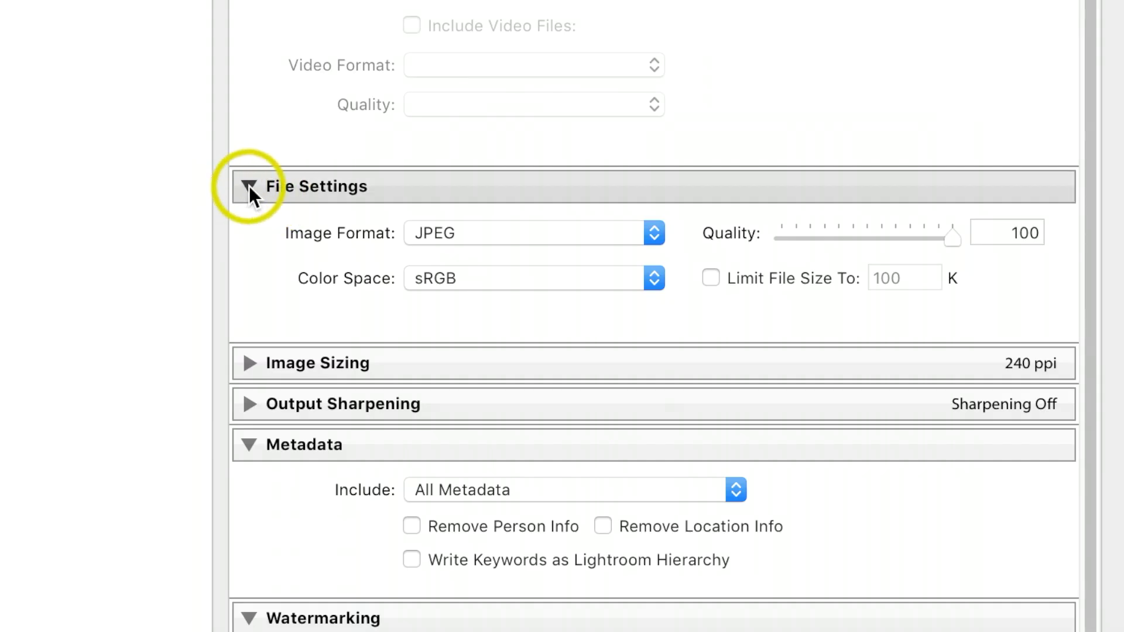
pyautogui.click(252, 187)
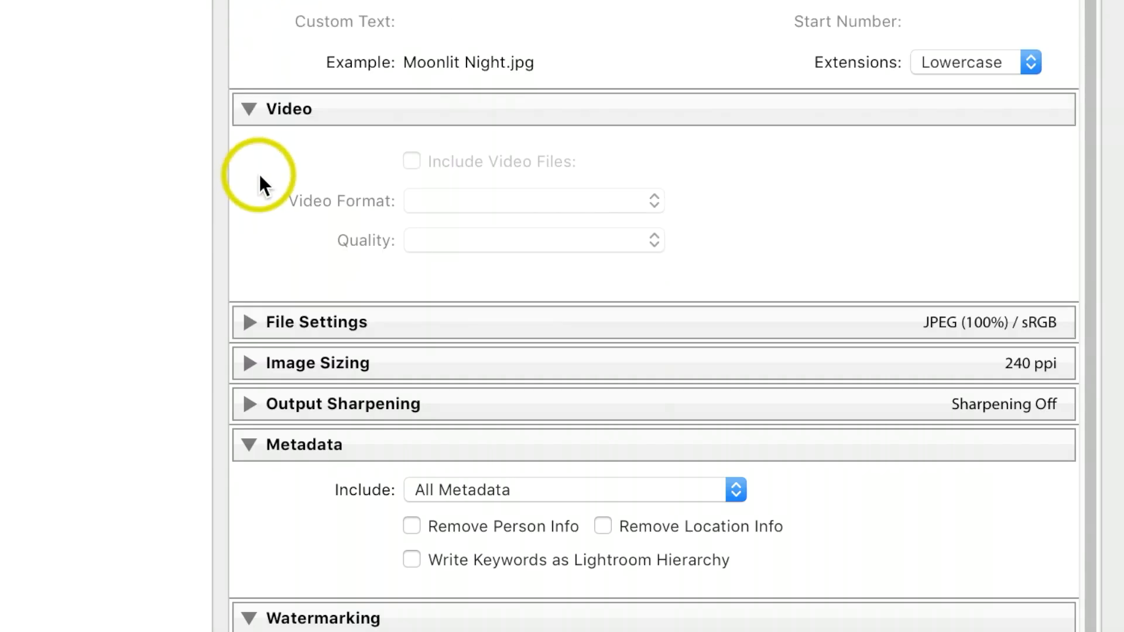
pyautogui.click(250, 322)
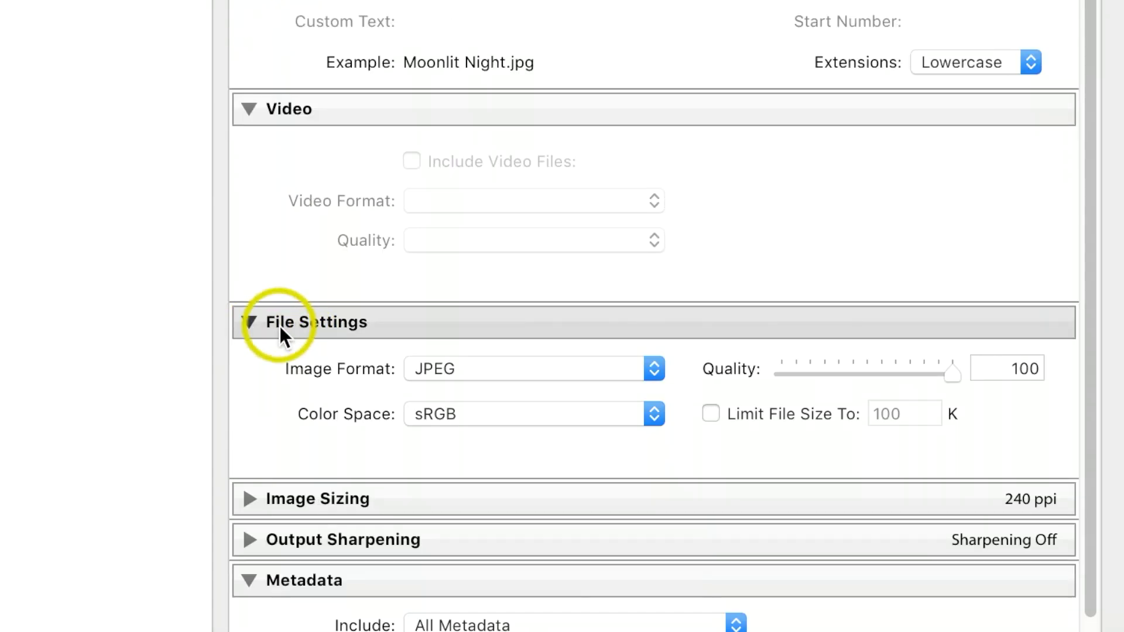
pyautogui.scroll(-1, 317, 324)
pyautogui.scroll(-4, 332, 324)
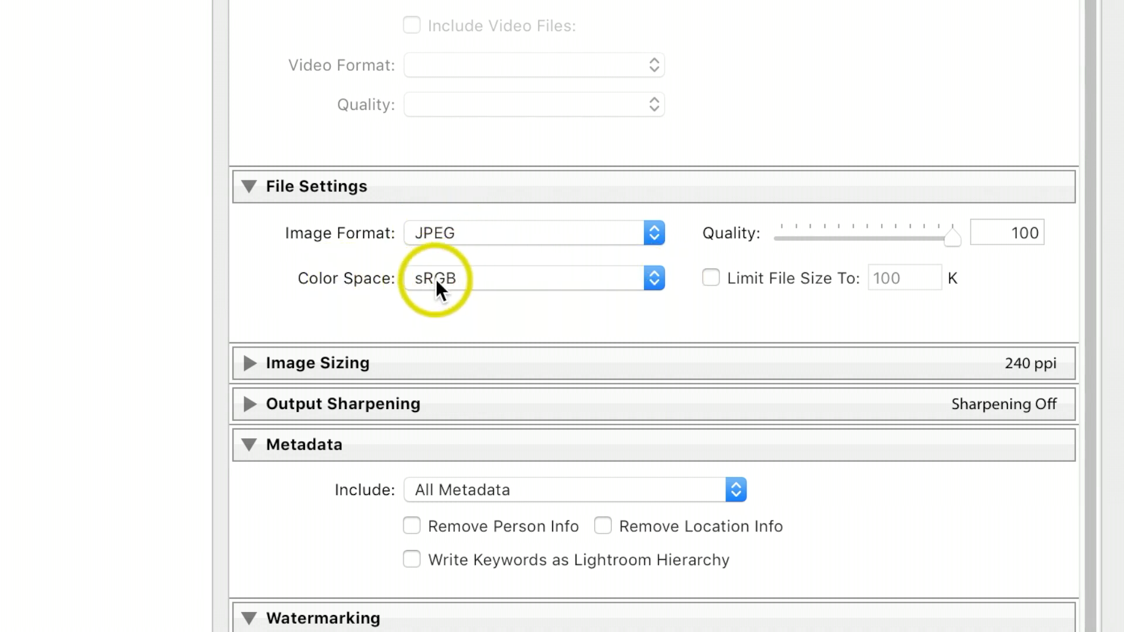
pyautogui.click(654, 278)
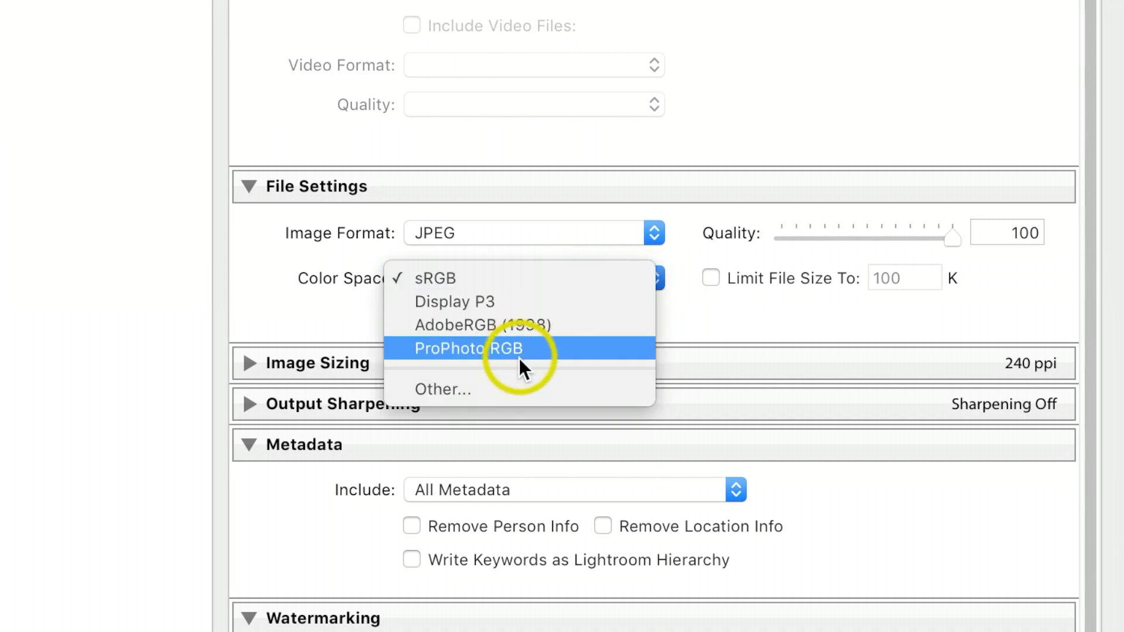
pyautogui.click(441, 275)
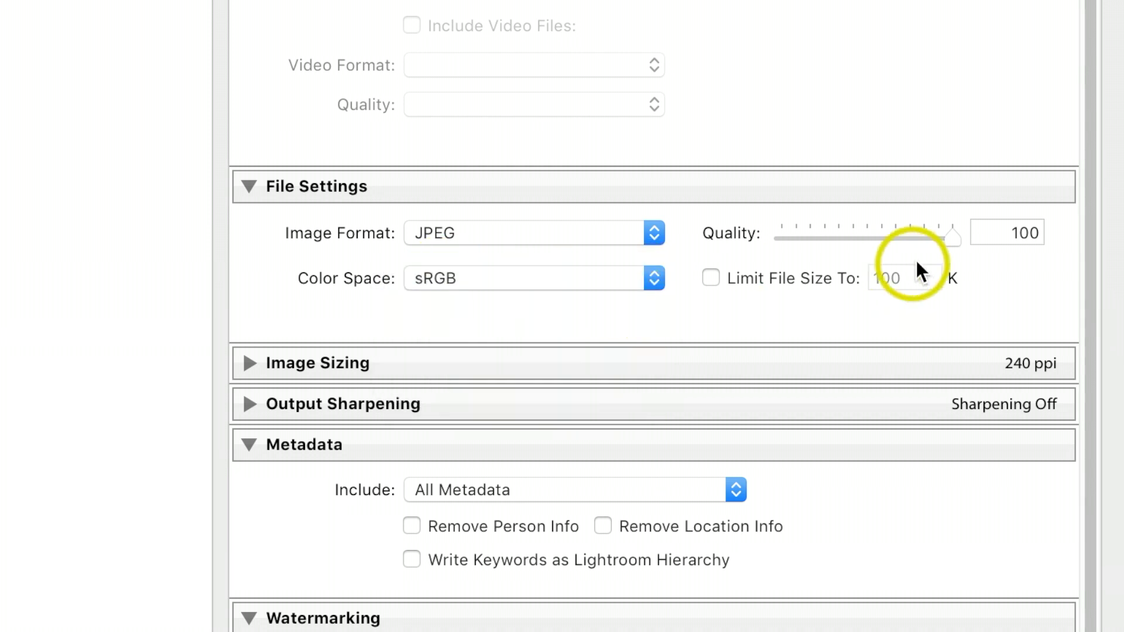
pyautogui.moveTo(952, 233)
pyautogui.mouseDown()
pyautogui.moveTo(917, 235)
pyautogui.moveTo(957, 234)
pyautogui.mouseUp()
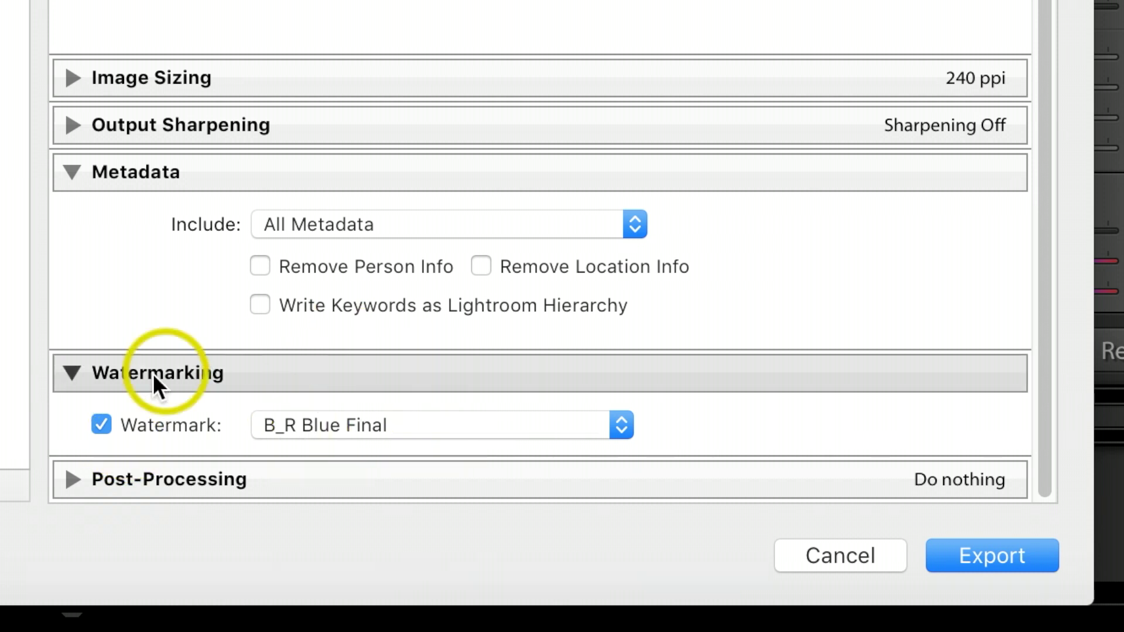
pyautogui.click(103, 424)
pyautogui.click(102, 422)
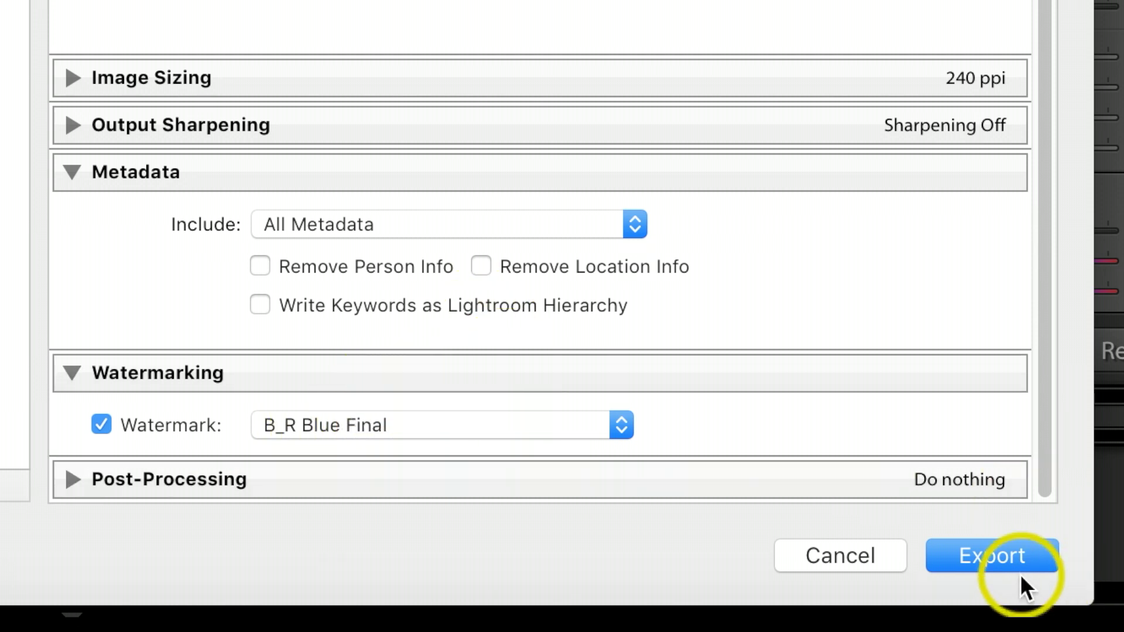
# - Export the watermarked sRGB JPEG as Moonlit Night.jpg to the Desktop
pyautogui.click(1000, 556)
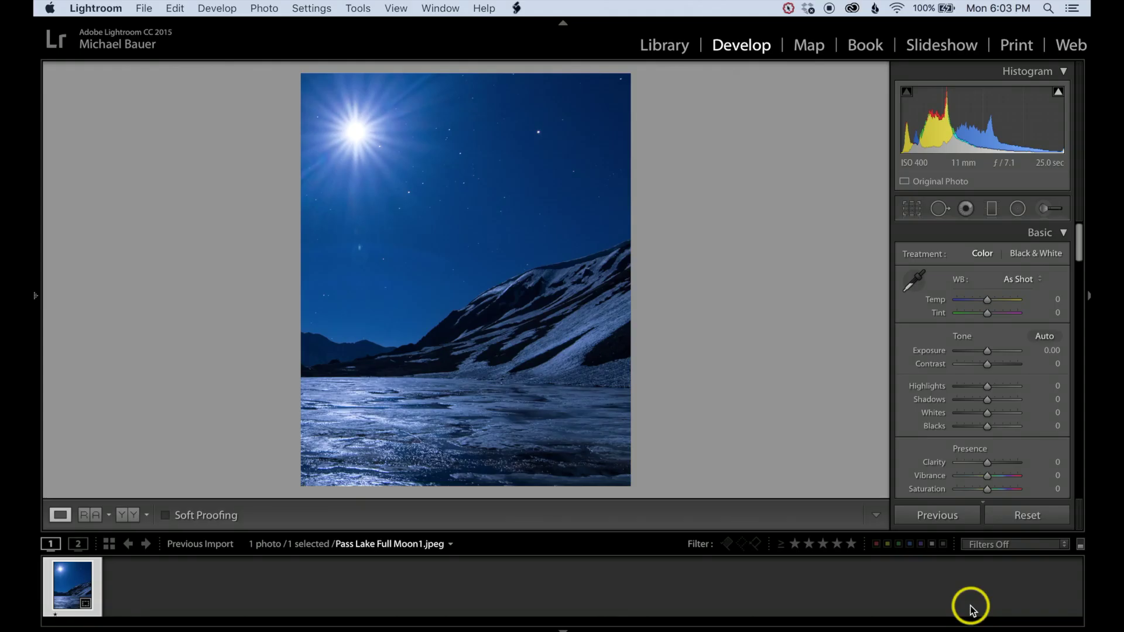